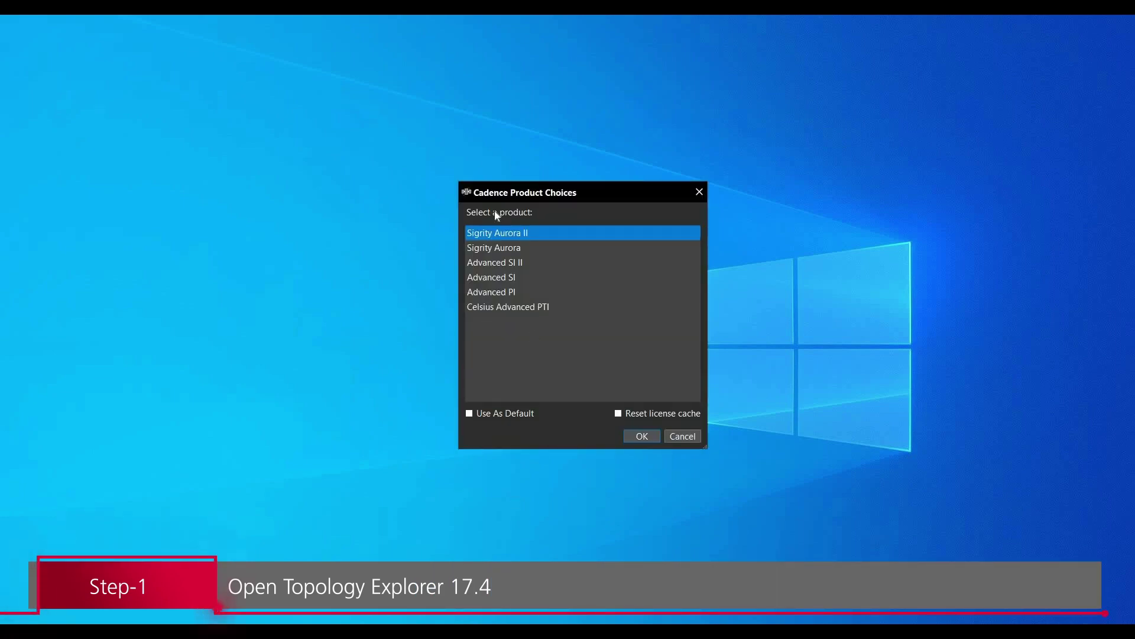
Launch Topology Workbench with the Advanced SI II product selected.
click(504, 263)
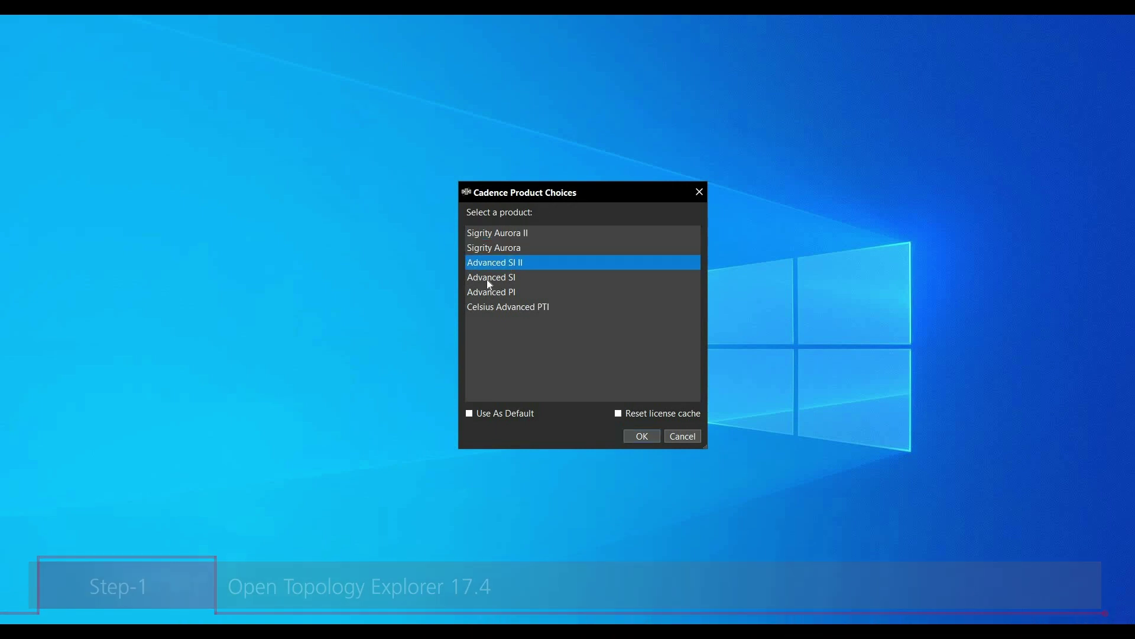
click(630, 435)
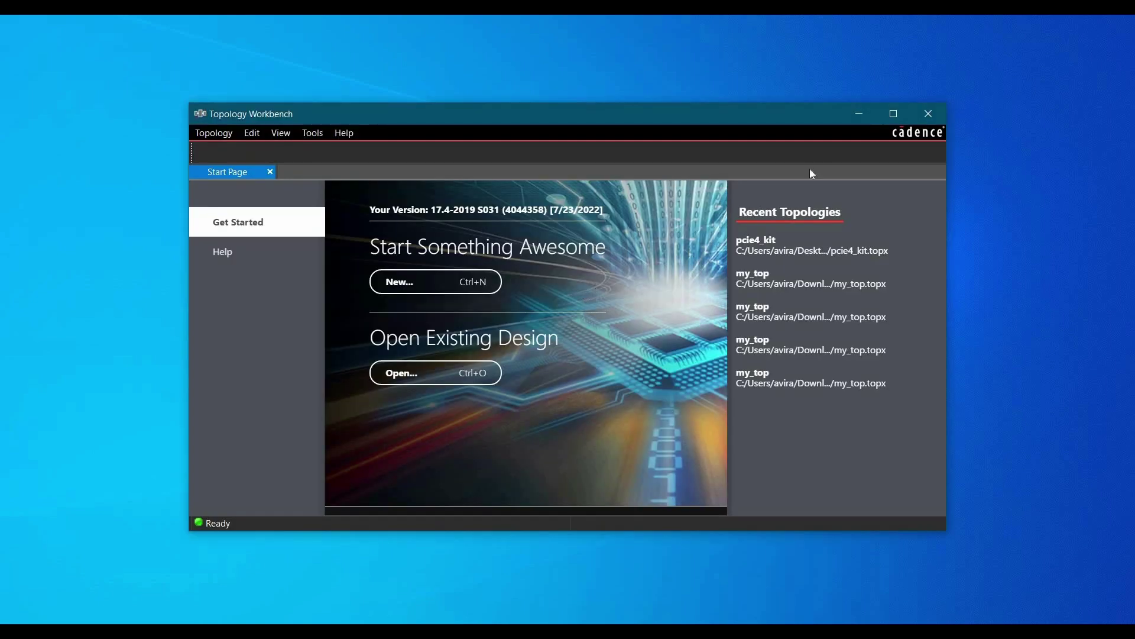
Maximize the workbench and start a new topology named pcie5kit.
click(893, 114)
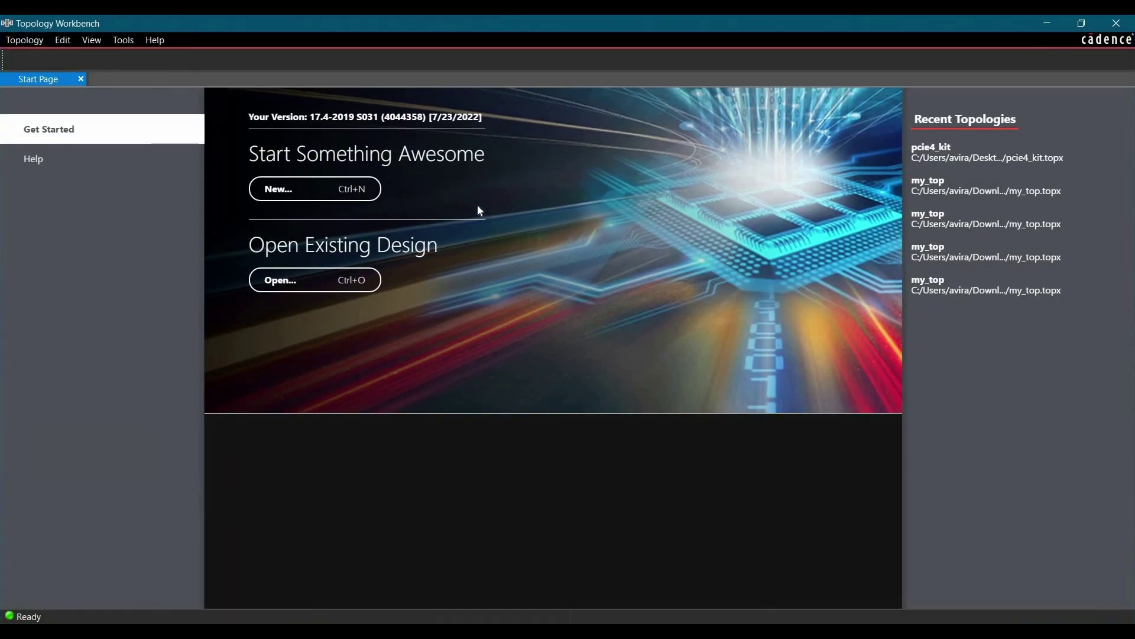
click(291, 190)
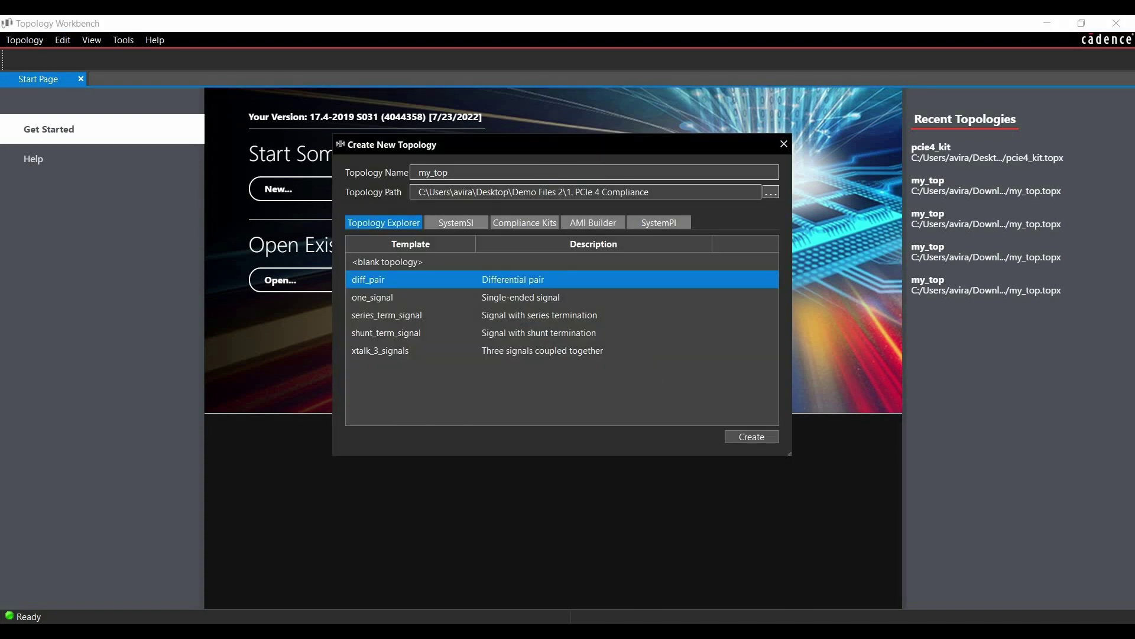
drag(449, 172, 406, 177)
text(pcie50kit)
key(BackSpace)
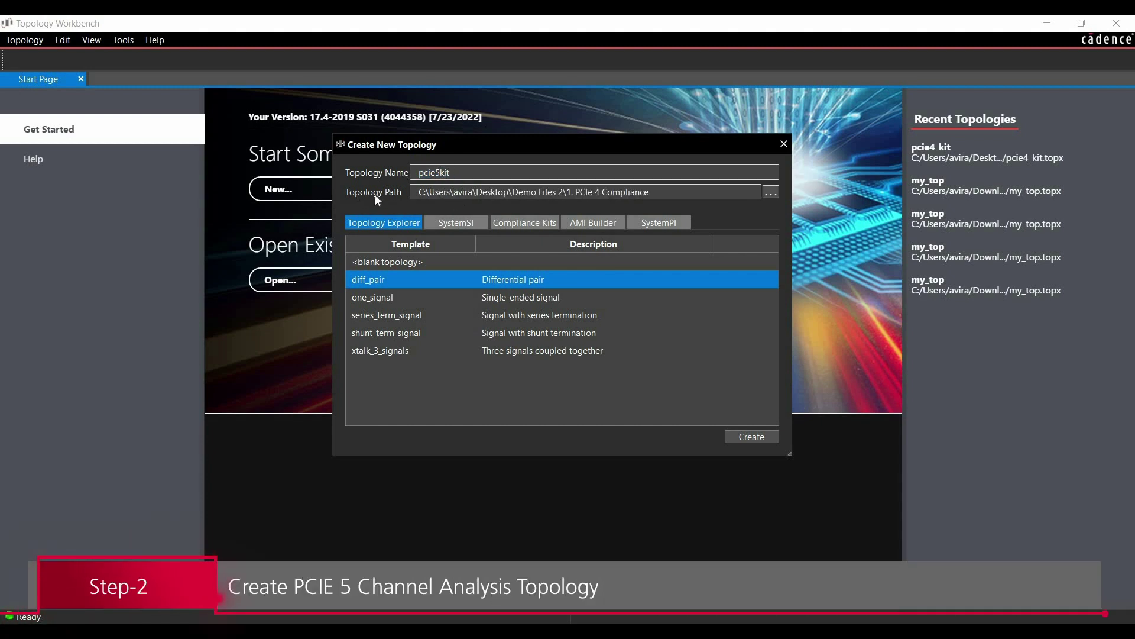
Set the topology path to Demo Files 2\2. PCIE 5 Compliance.
click(770, 192)
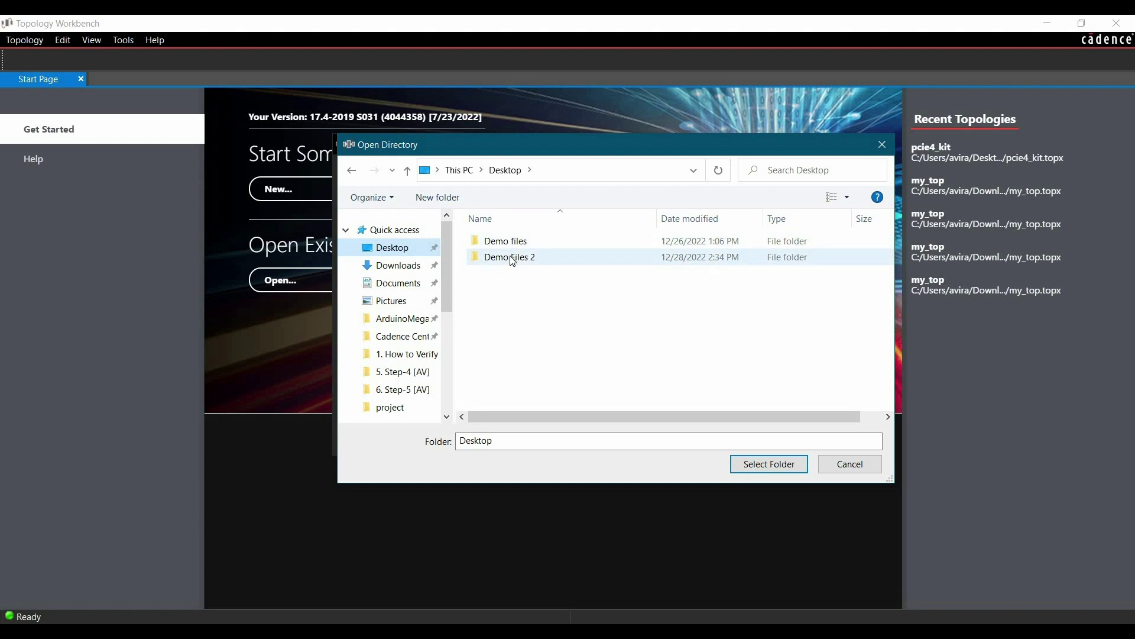
double_click(512, 261)
click(512, 257)
click(768, 464)
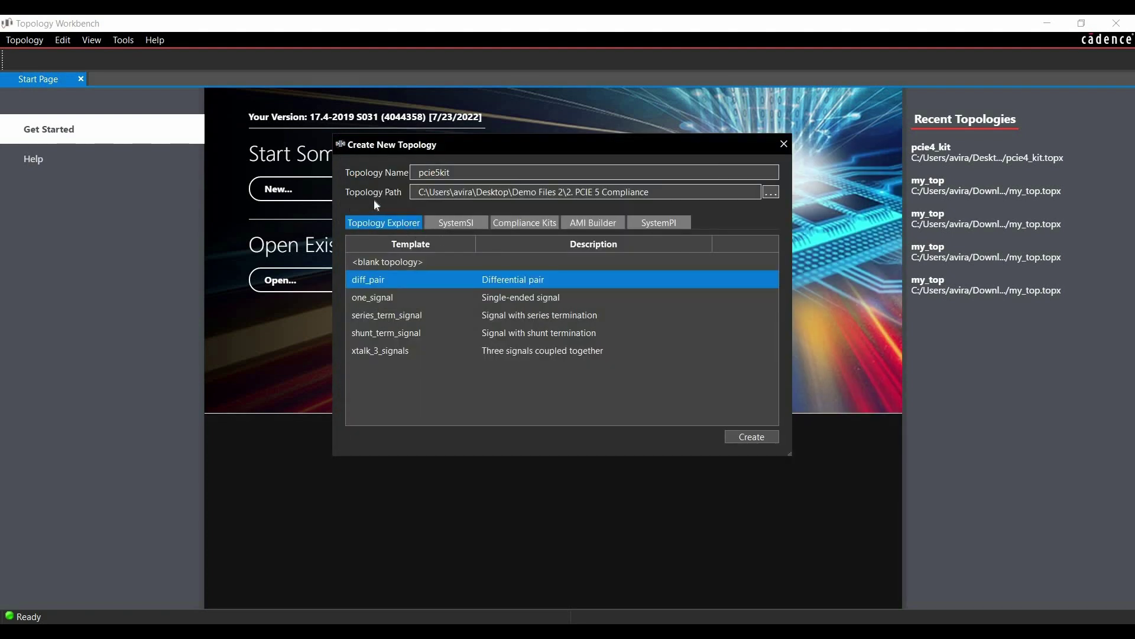
Create the topology from the PCIe 5 Compliance Kit's pcie5_thru template.
click(526, 222)
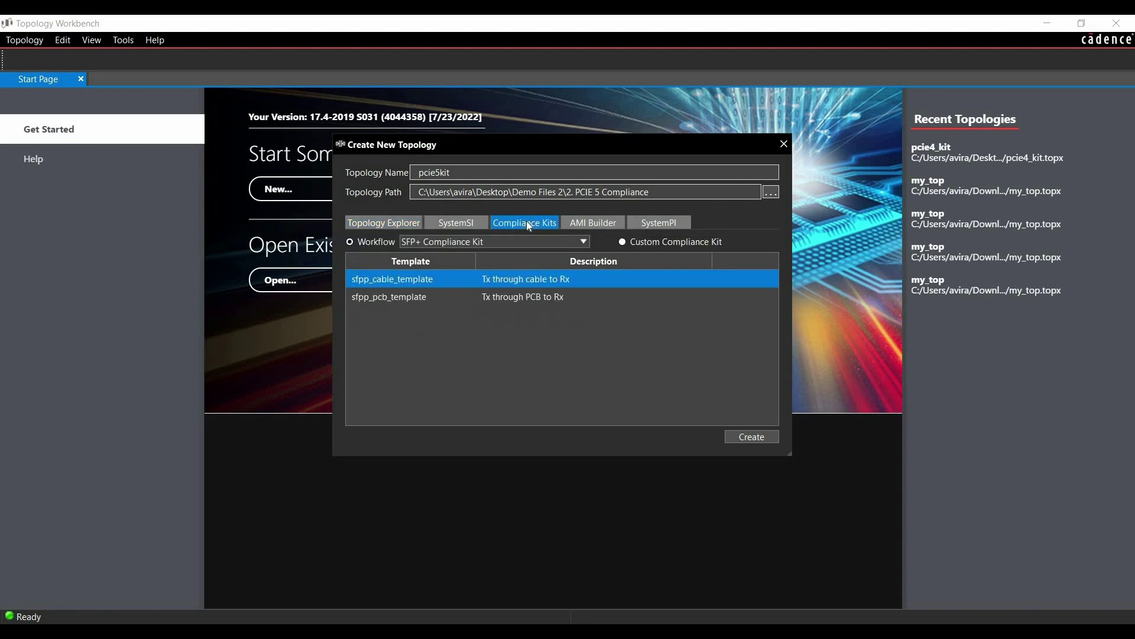
click(456, 241)
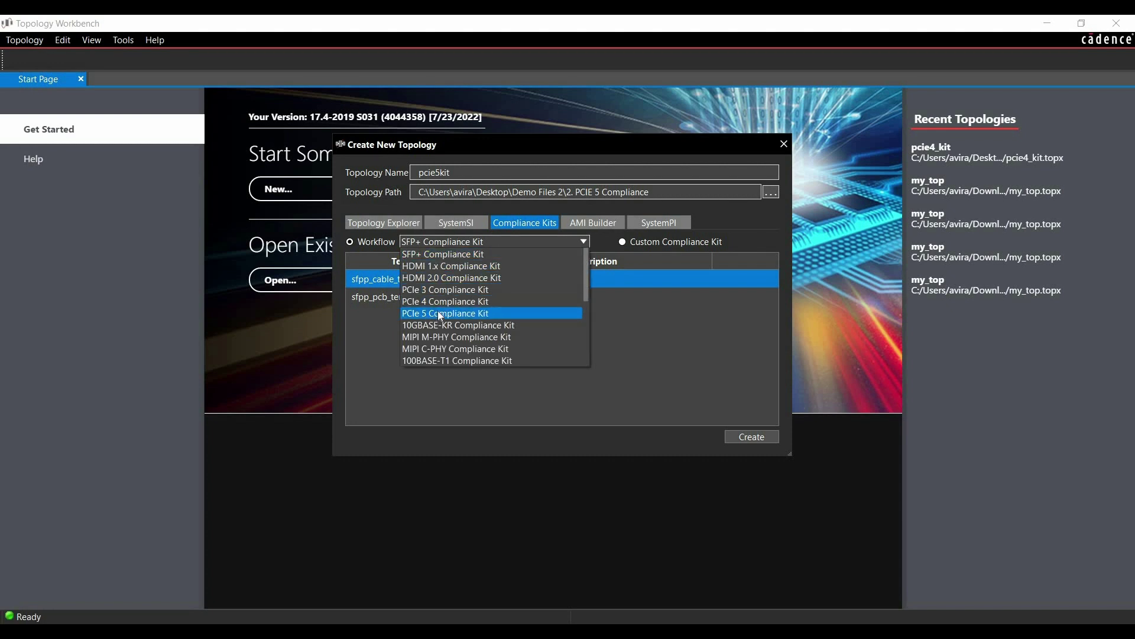
click(441, 314)
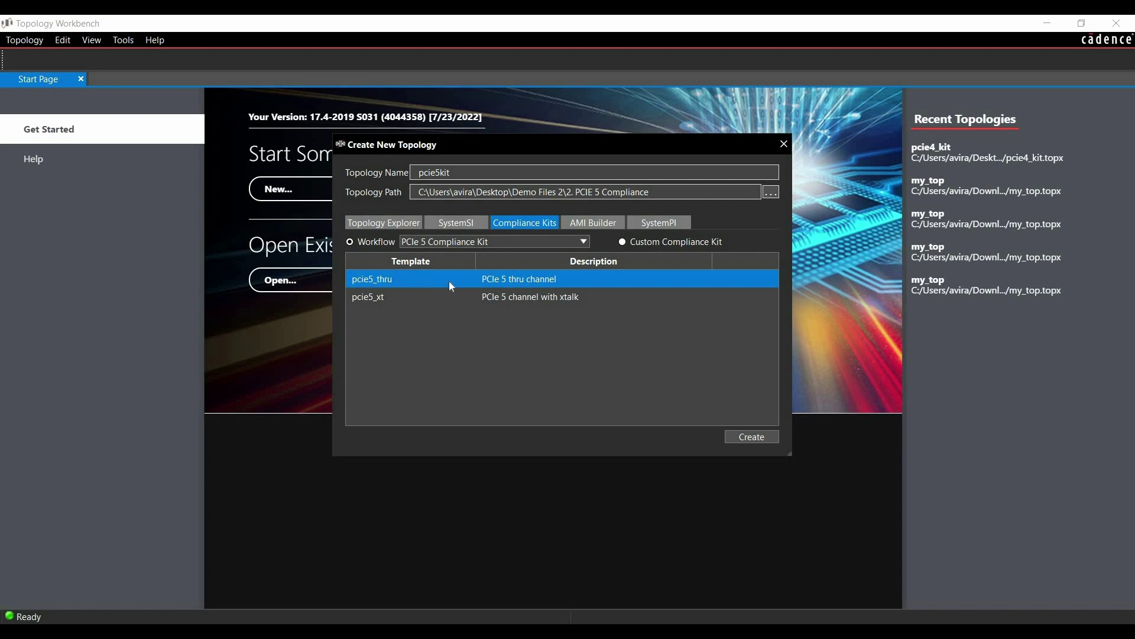
click(746, 437)
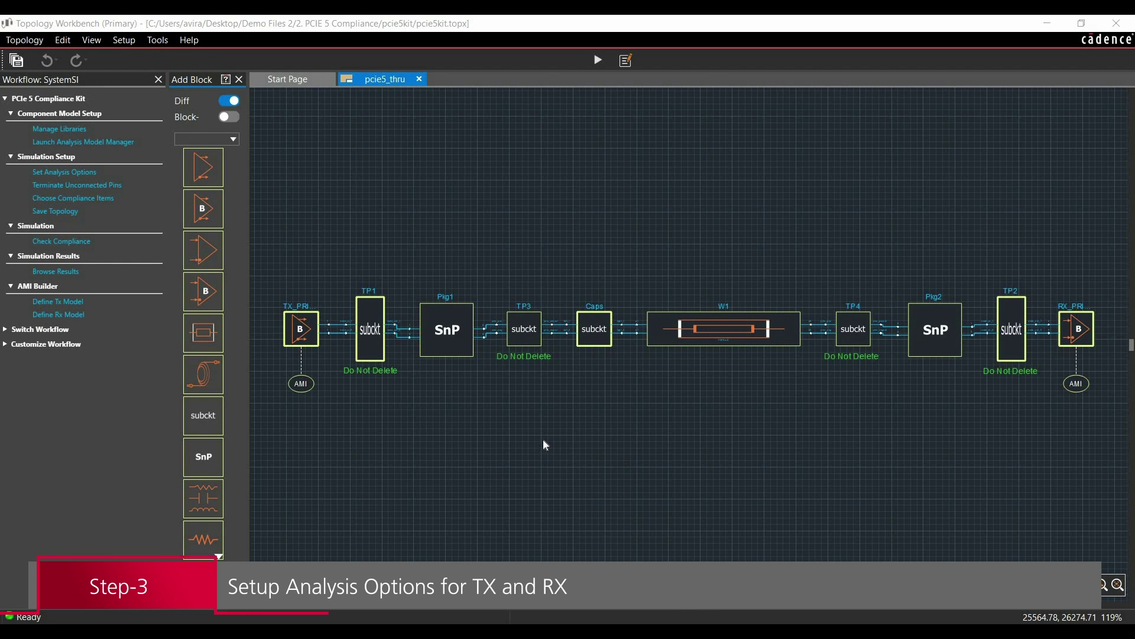
Bring up the Tx signal's jitter settings: 100 ppm offset, 0.864 %UI Rj, 4 %UI Dj.
click(51, 177)
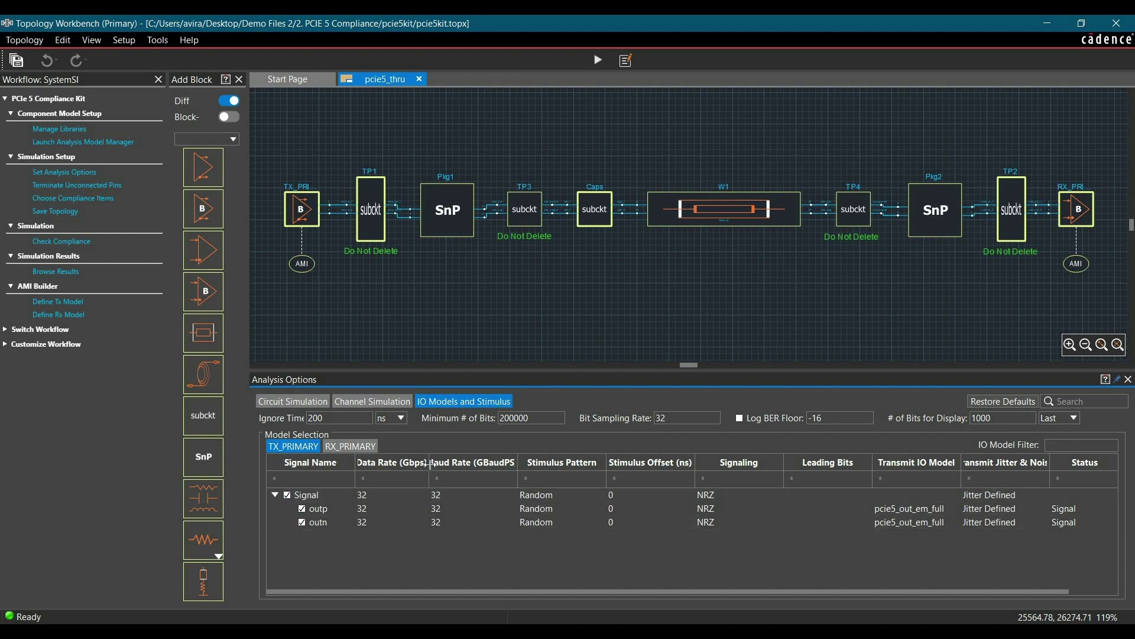
drag(431, 464, 432, 465)
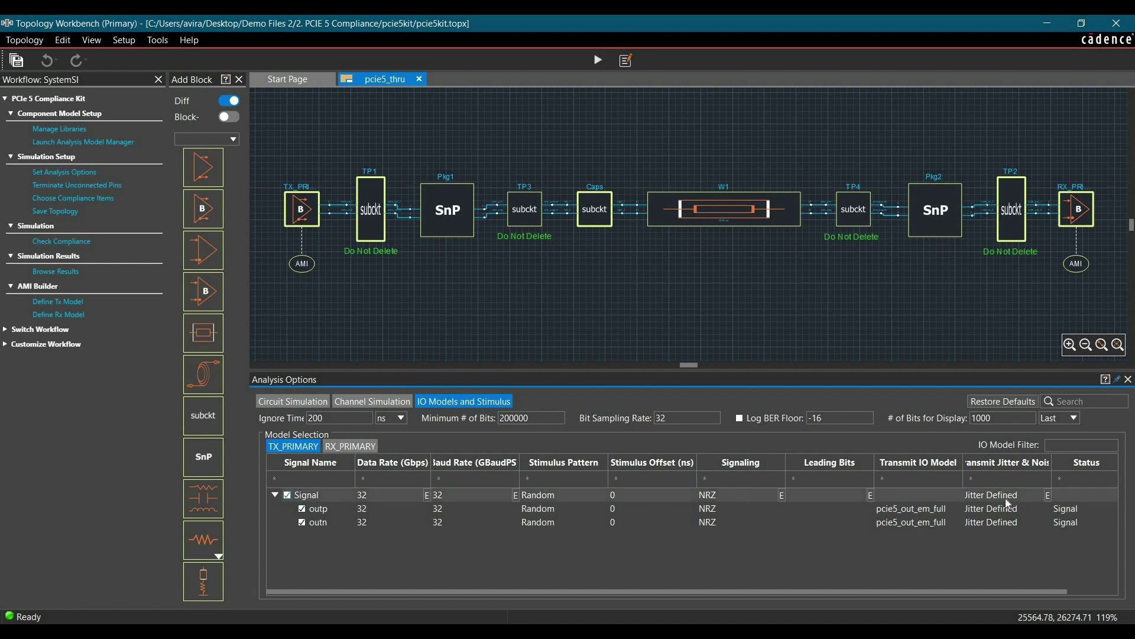
click(1050, 498)
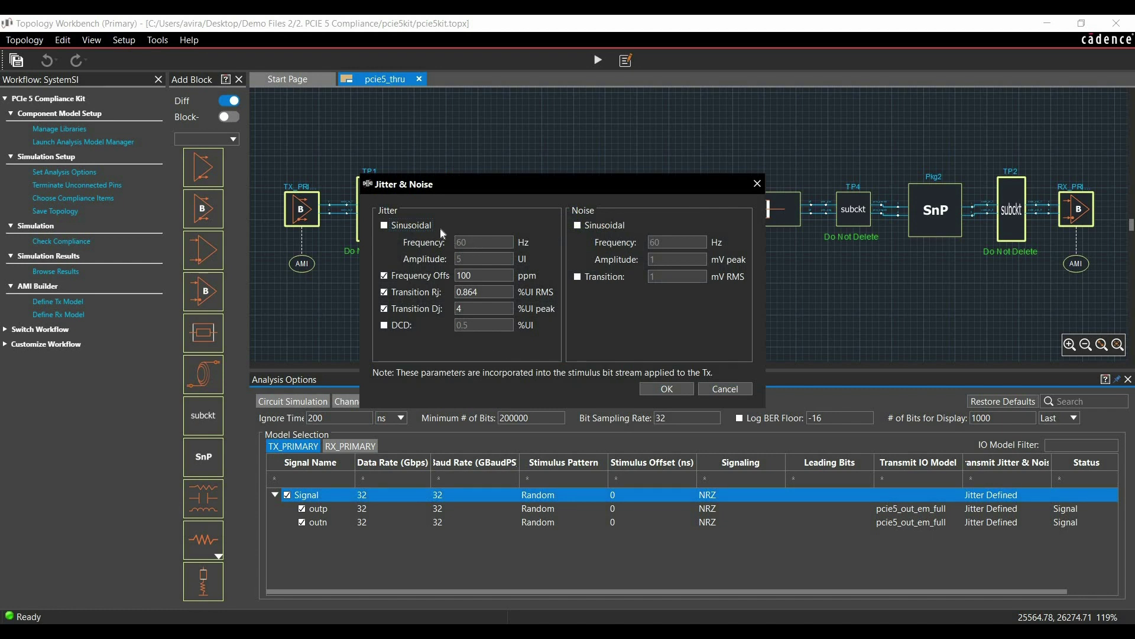
Accept the Tx jitter and confirm Rx jitter of 0.88 %UI RMS Rj and 3 %UI Dj.
drag(408, 186, 410, 172)
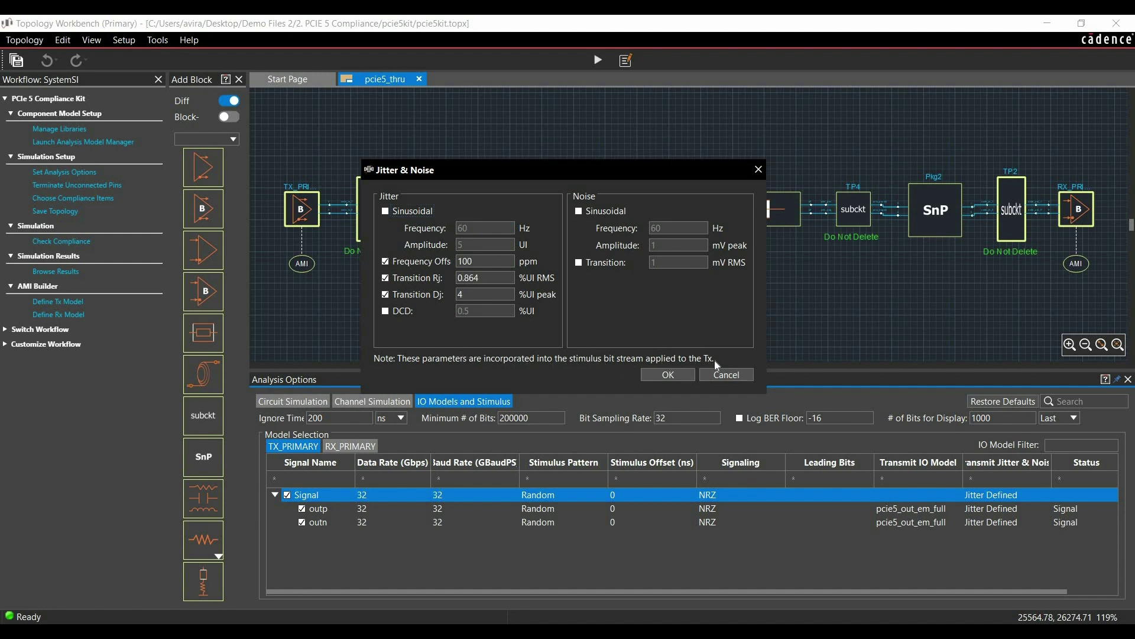
click(669, 375)
click(351, 446)
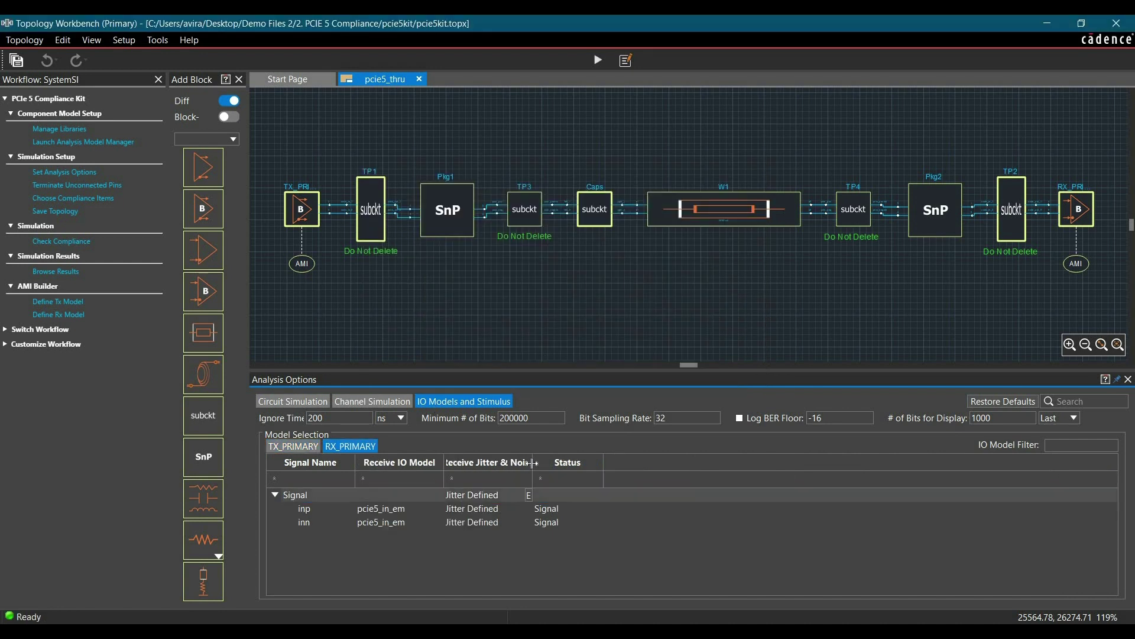
double_click(531, 500)
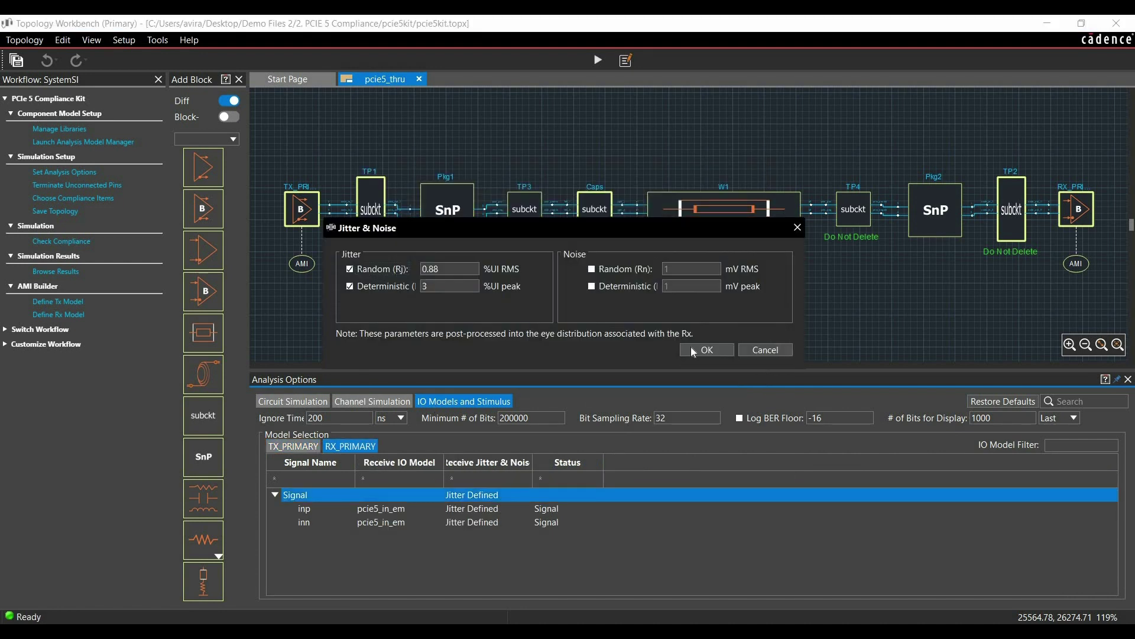
key(Escape)
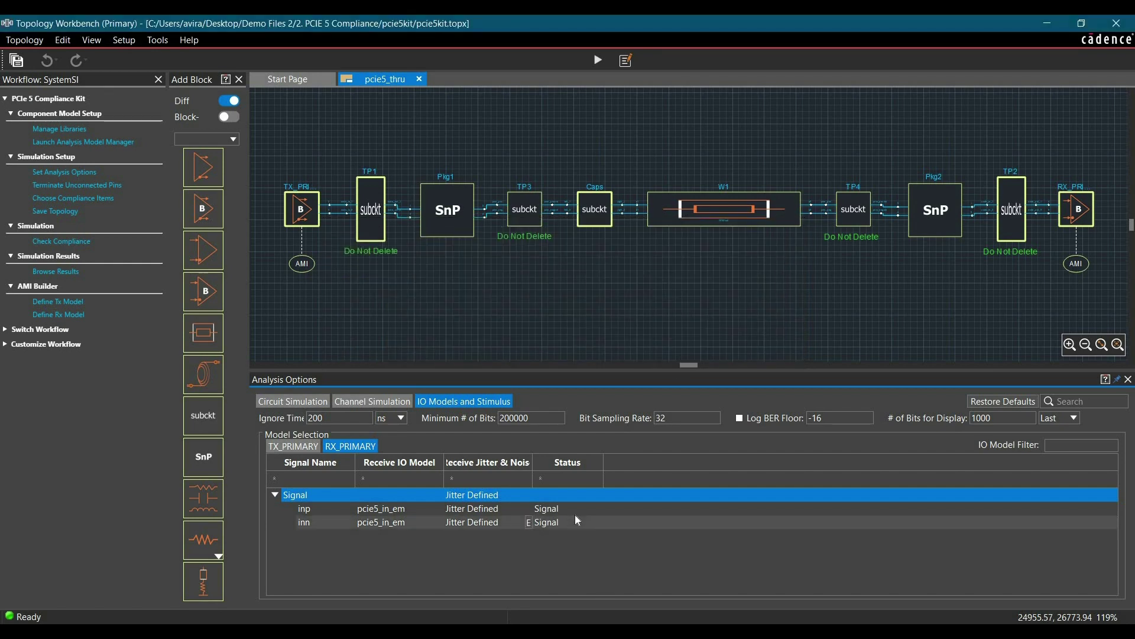
Enable all compliance items (eye mask, skew, insertion and return loss) and return to the schematic.
click(1129, 379)
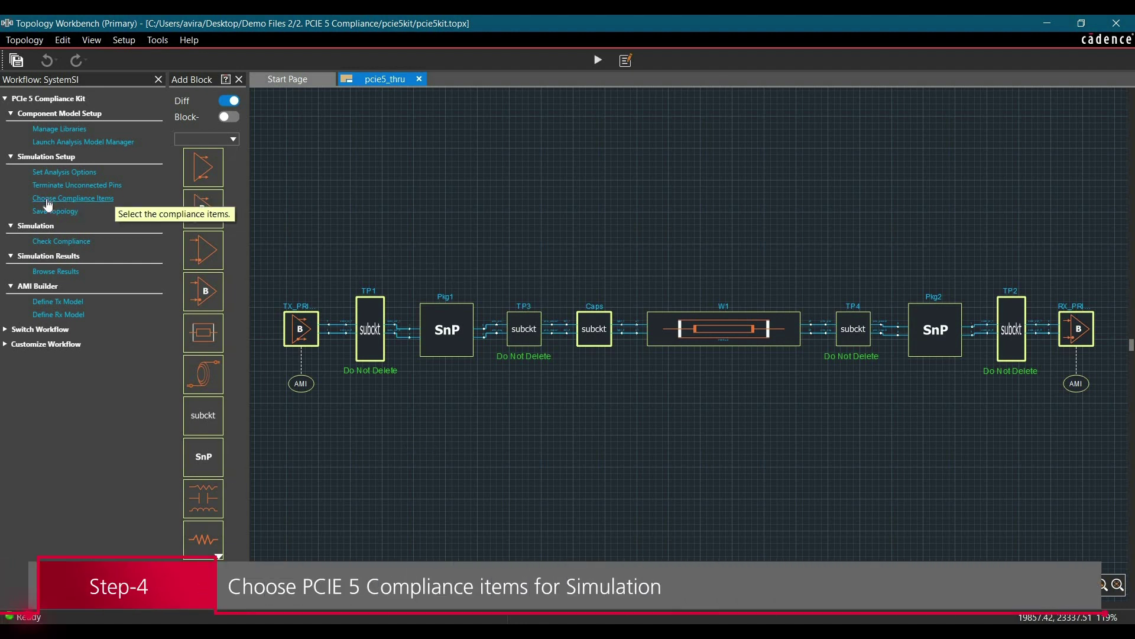
click(92, 203)
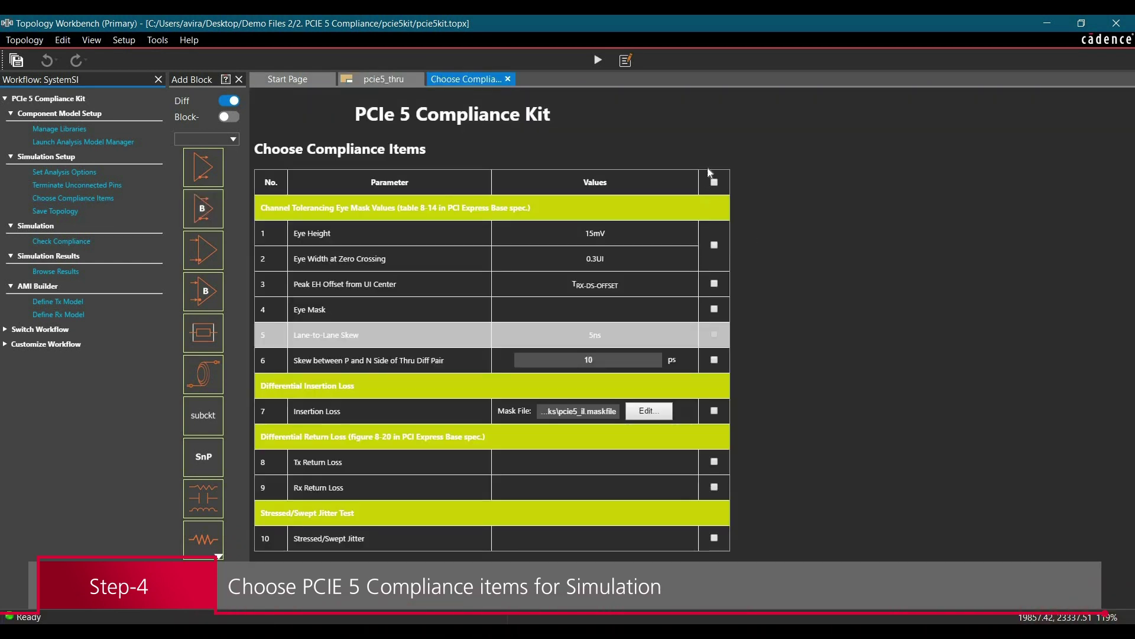
click(714, 182)
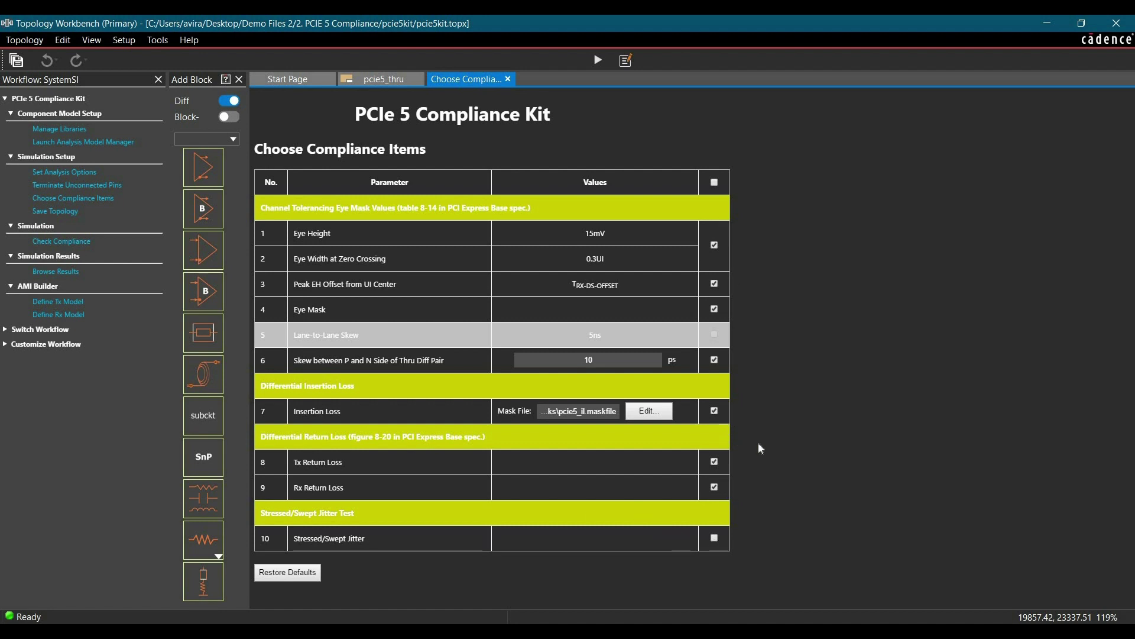
click(509, 79)
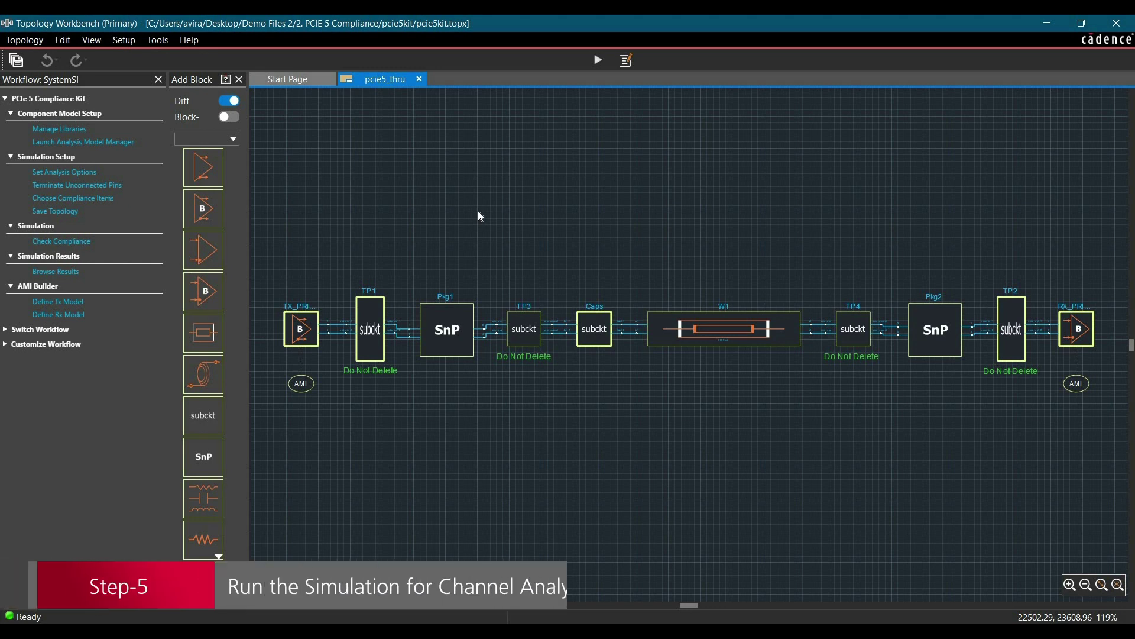
Run Check Compliance as a simulation named PCIE5KiT.
click(65, 242)
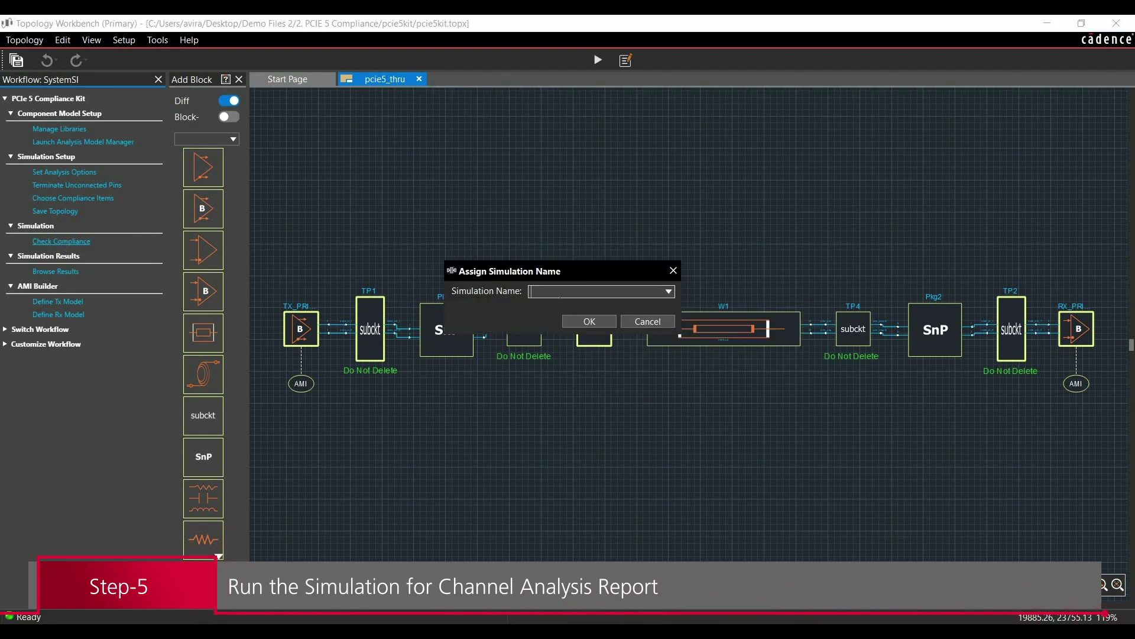
text(PCIE5KiT)
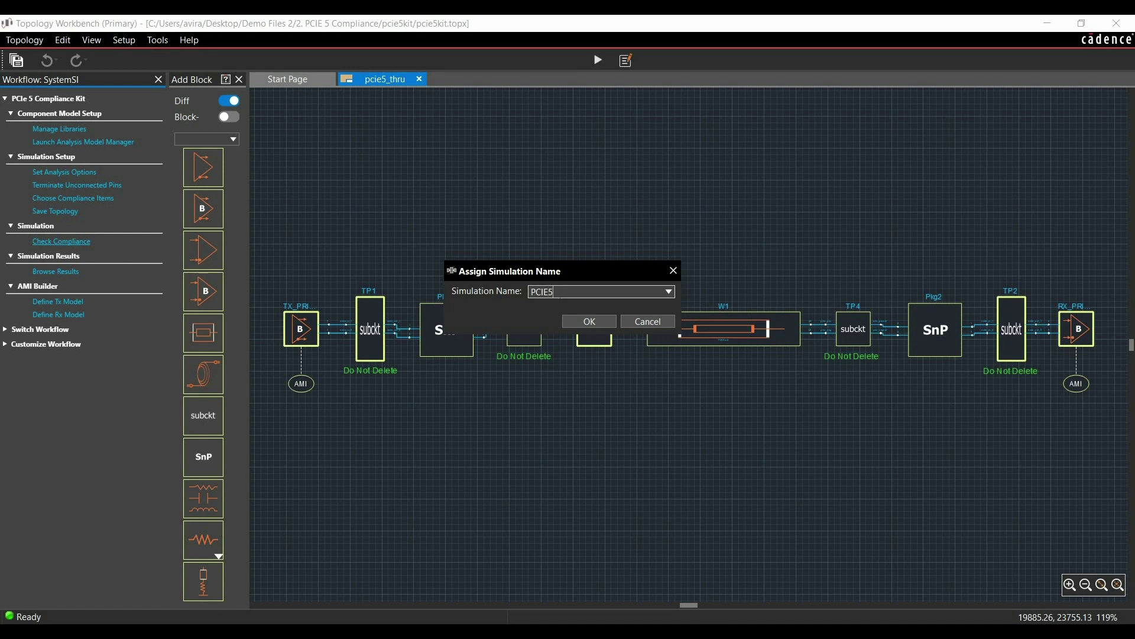
click(596, 318)
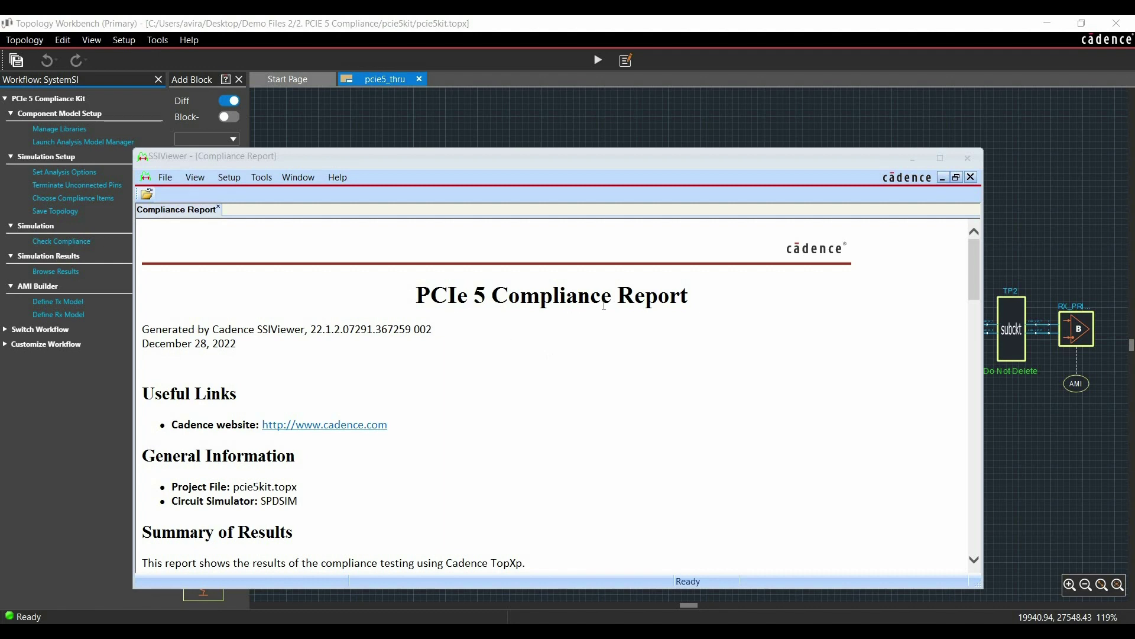
Maximize the PCIe 5 Compliance Report, scroll to the eye mask table and open the Eye Mask plot.
click(939, 159)
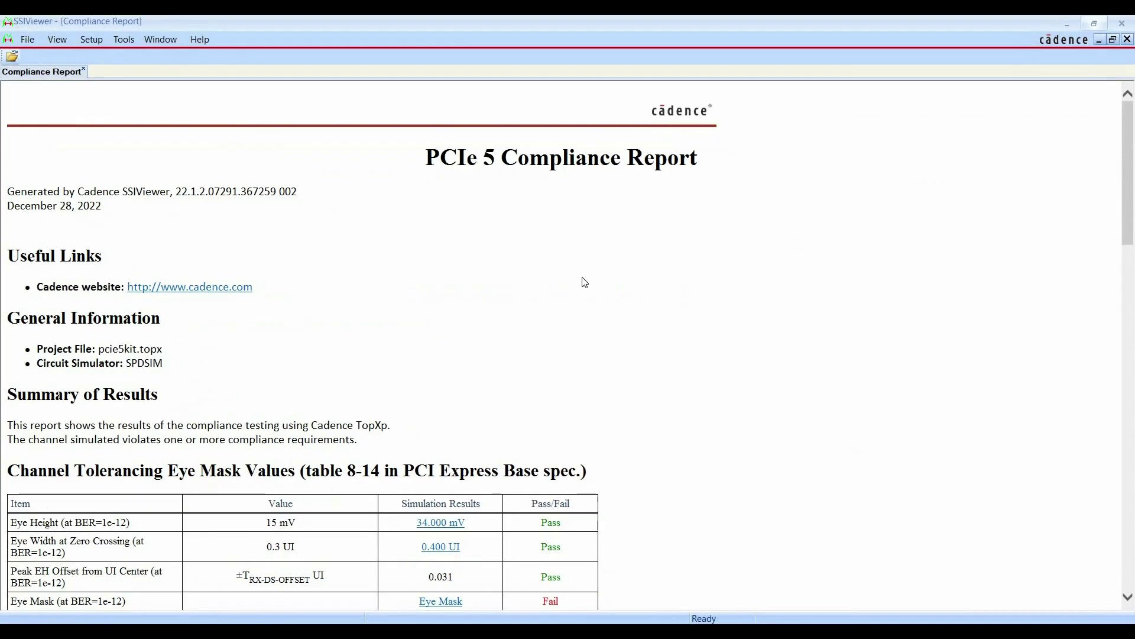
scroll(585, 282, down, 5)
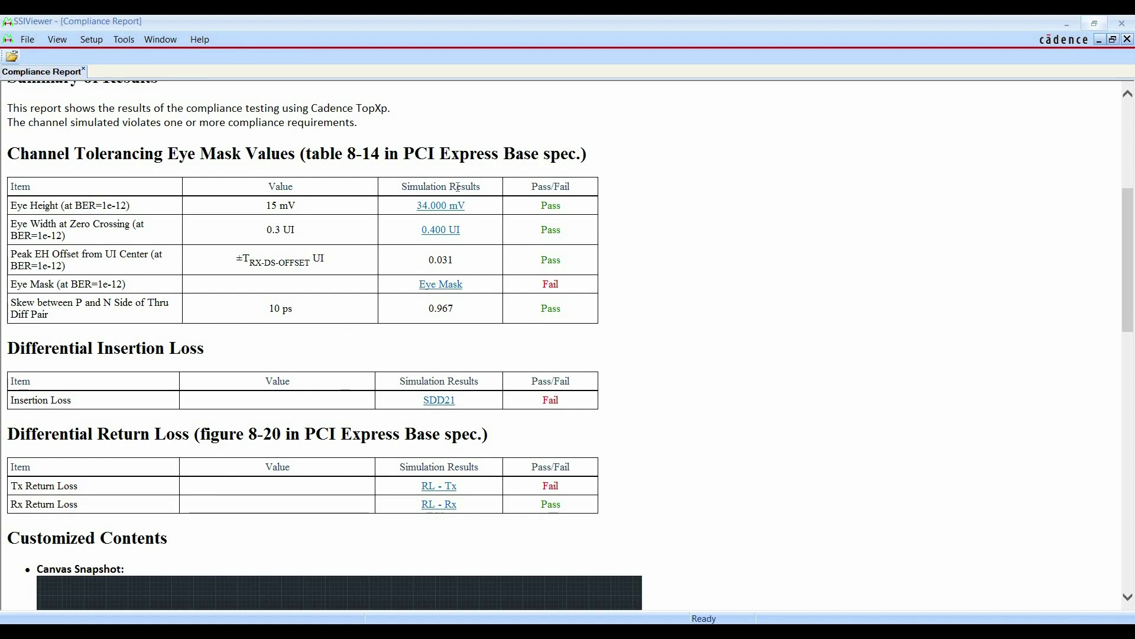
click(448, 290)
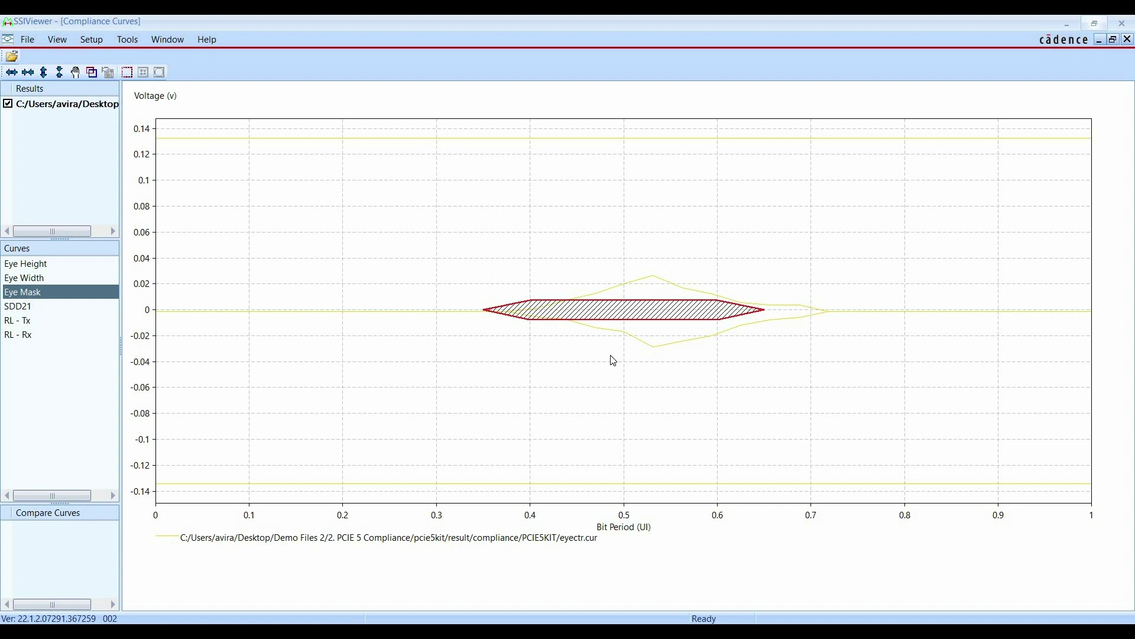
Change the eye curve's line colour to blue.
right_click(373, 318)
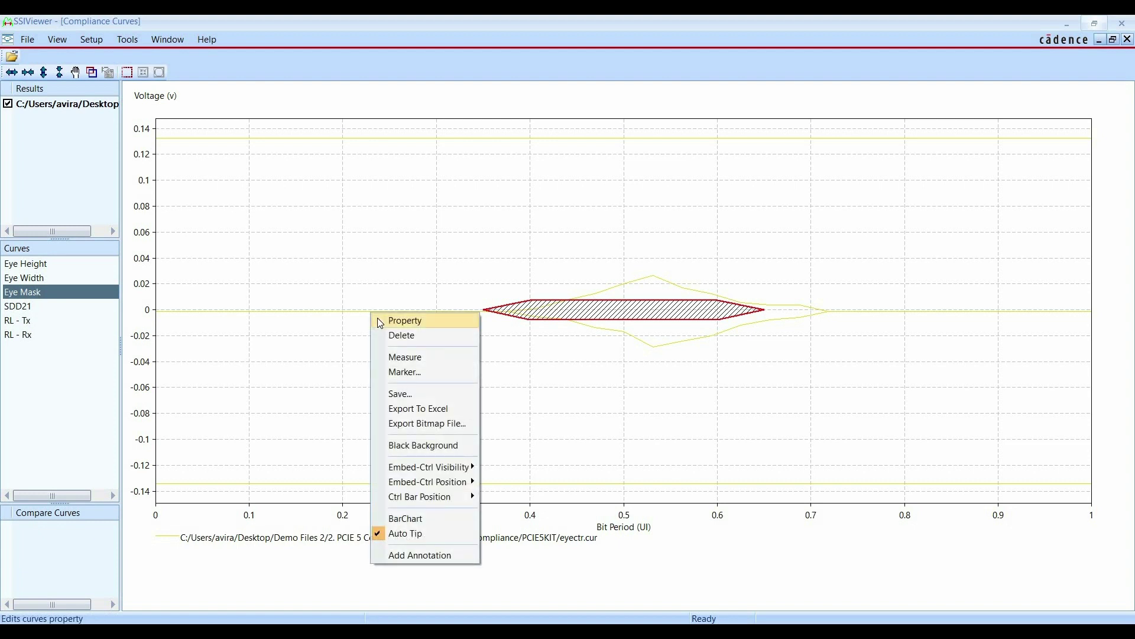
click(412, 332)
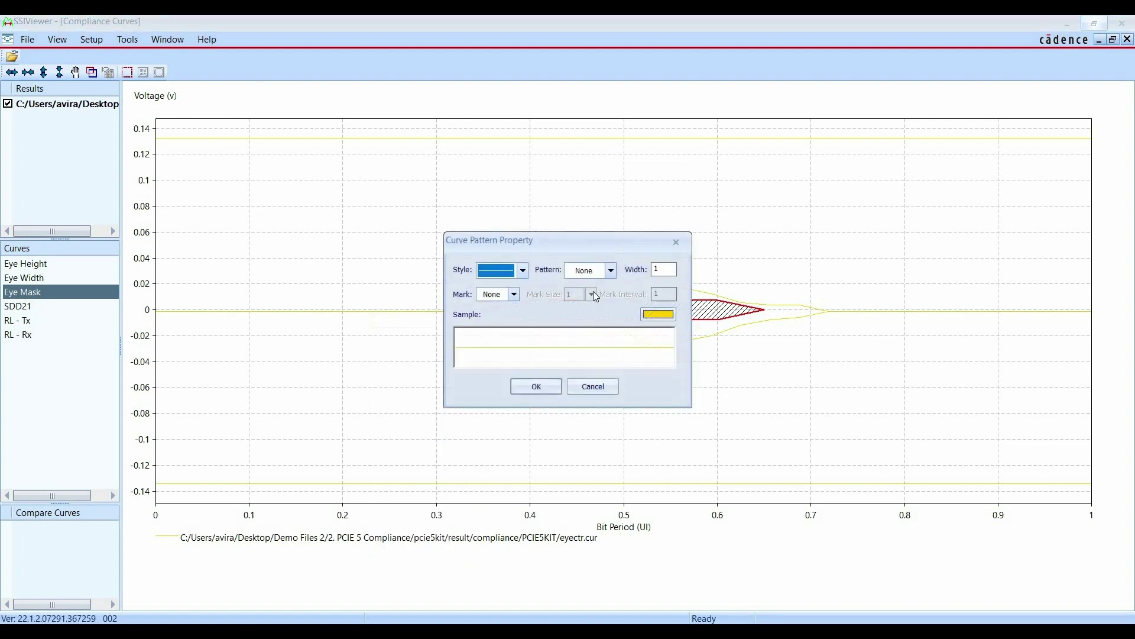
click(656, 315)
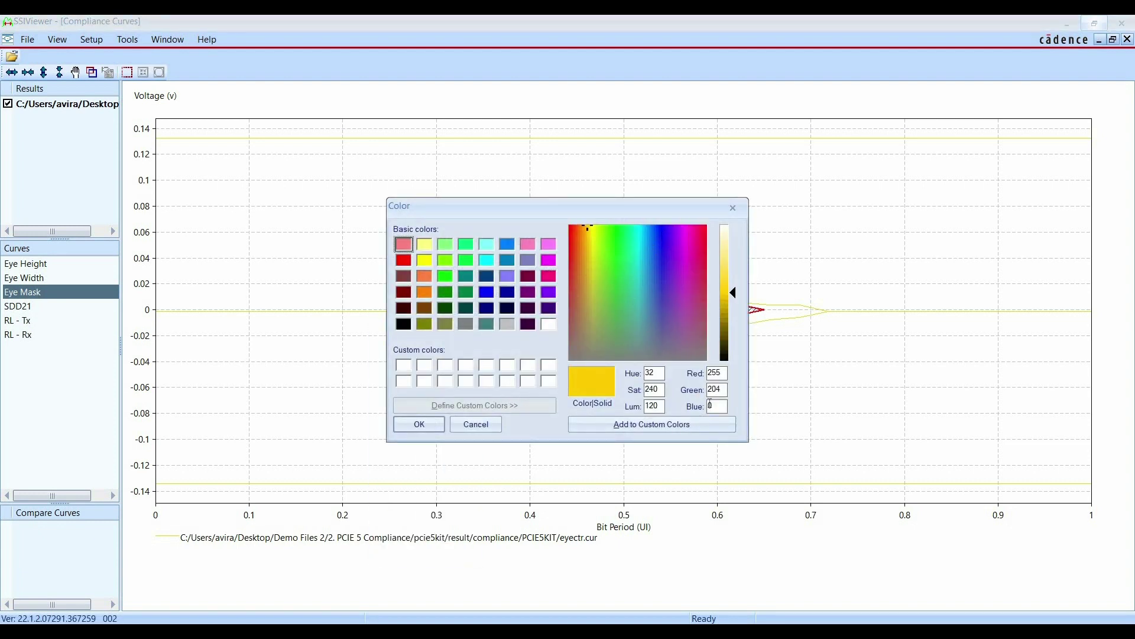
click(486, 291)
click(414, 424)
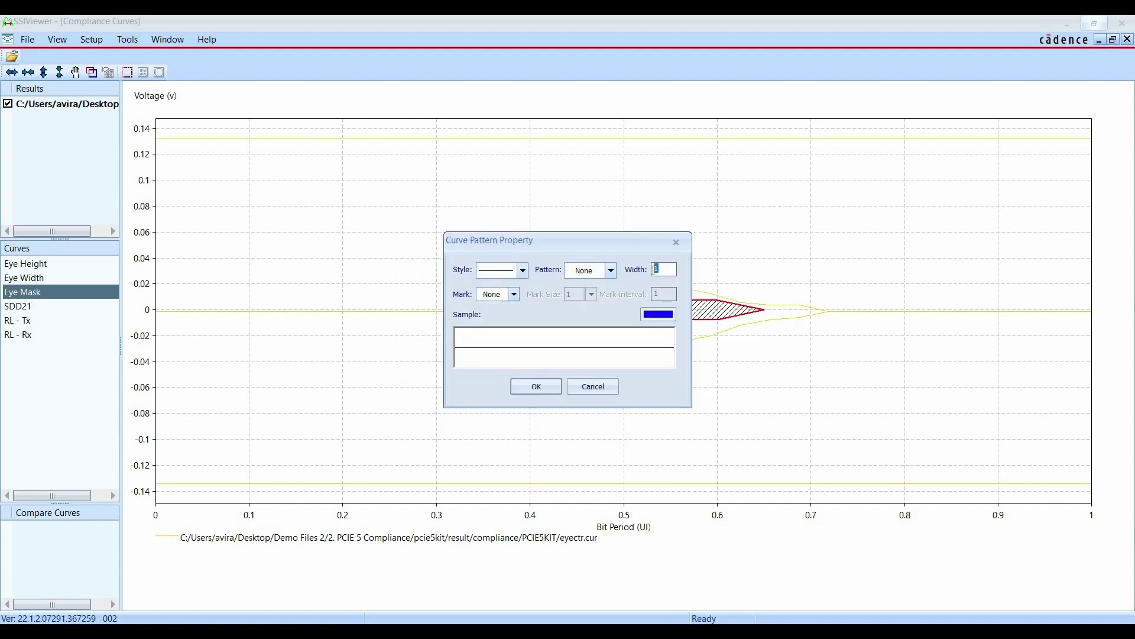
click(553, 385)
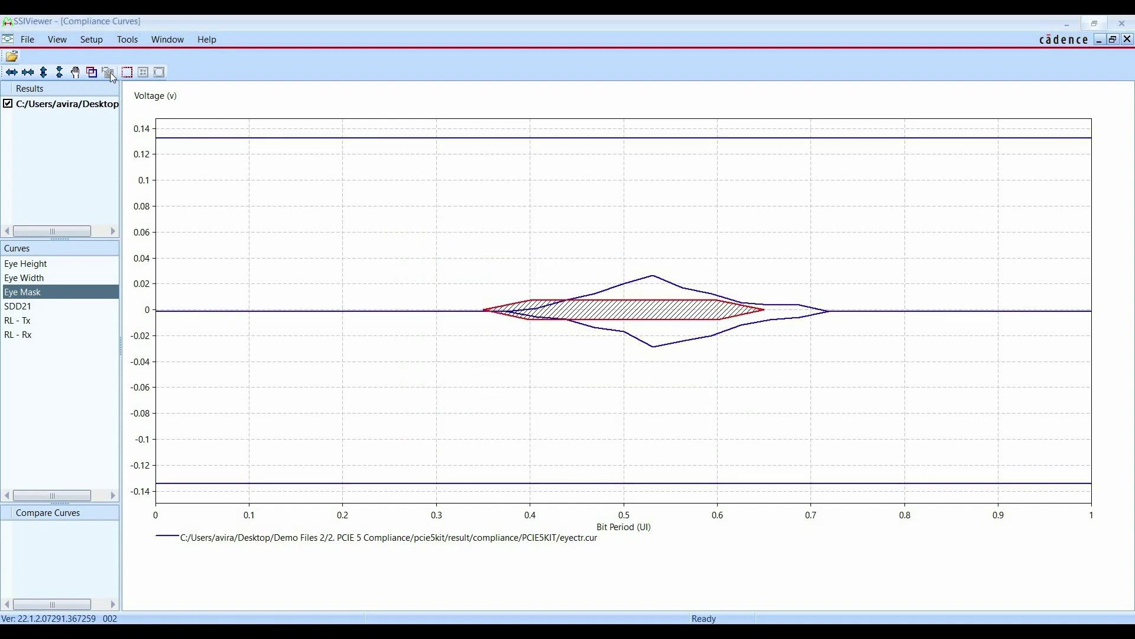
Zoom into the eye opening around the hatched mask, then close the curves viewer.
click(126, 75)
drag(419, 249, 667, 357)
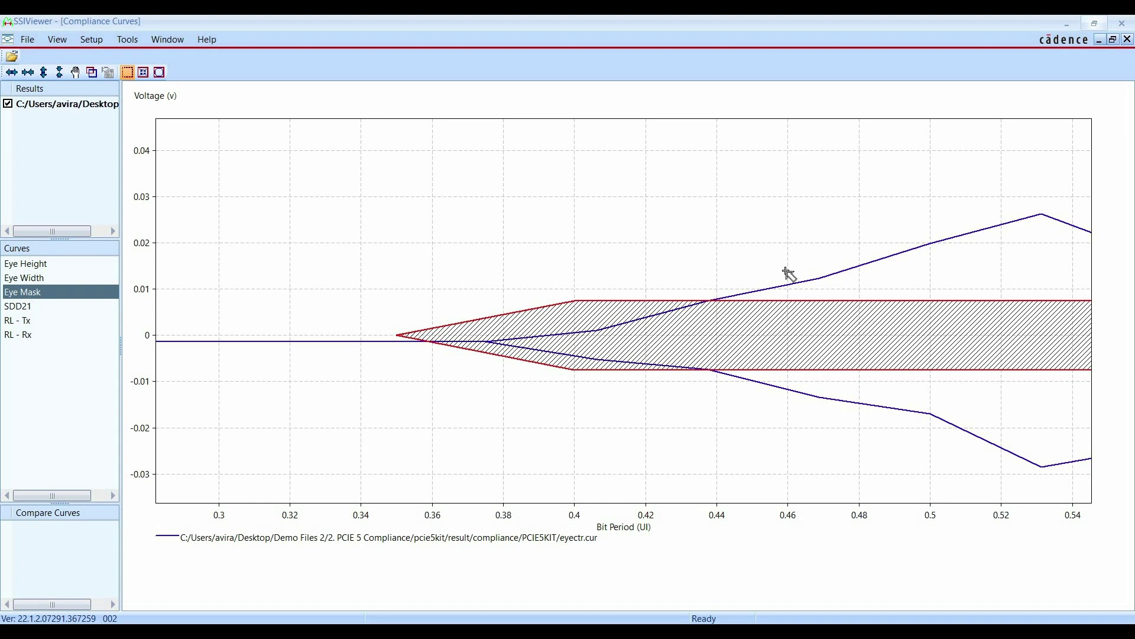
click(1124, 24)
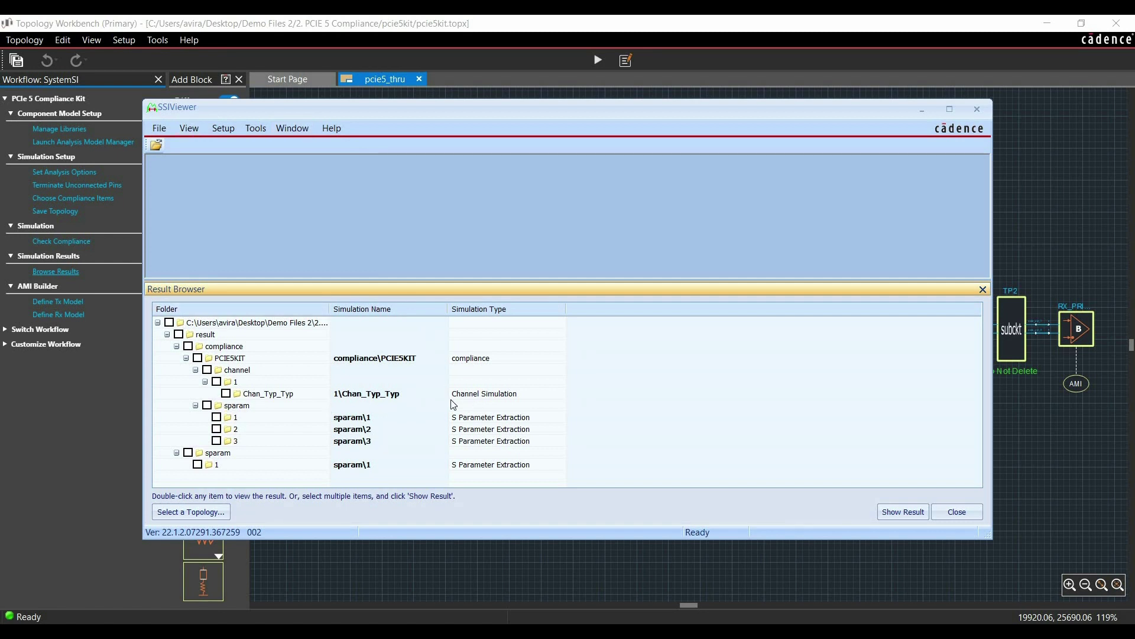
Show the Chan_Typ_Typ channel simulation result from the Result Browser.
click(227, 394)
click(899, 514)
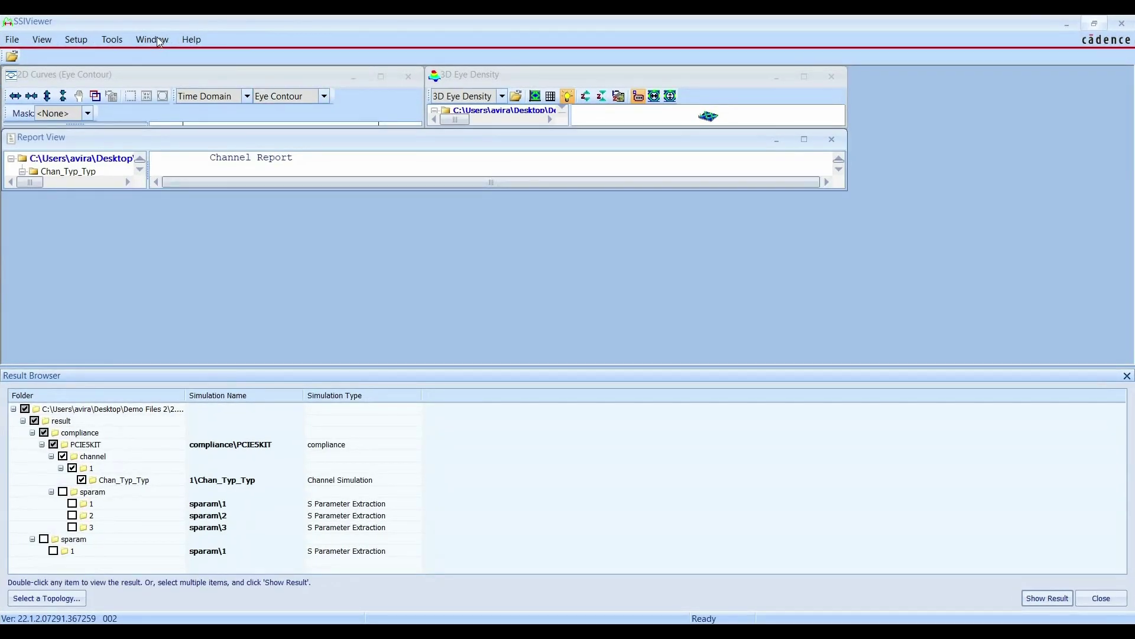
Cascade the three result windows, scroll through the channel report, then close it and the 3D eye density view.
click(155, 39)
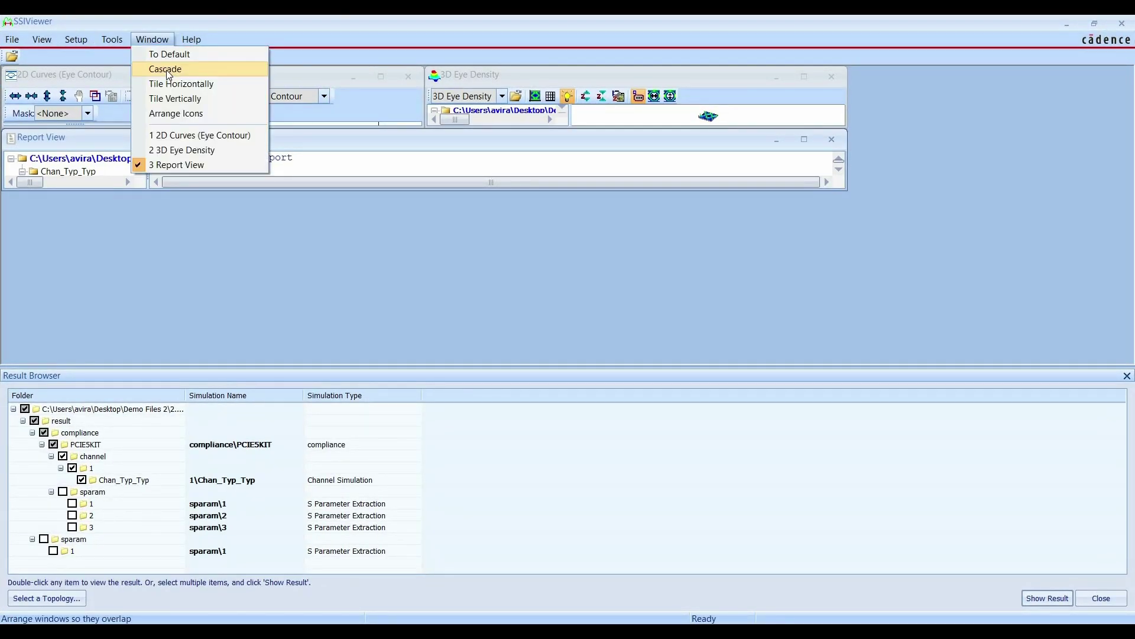
click(166, 71)
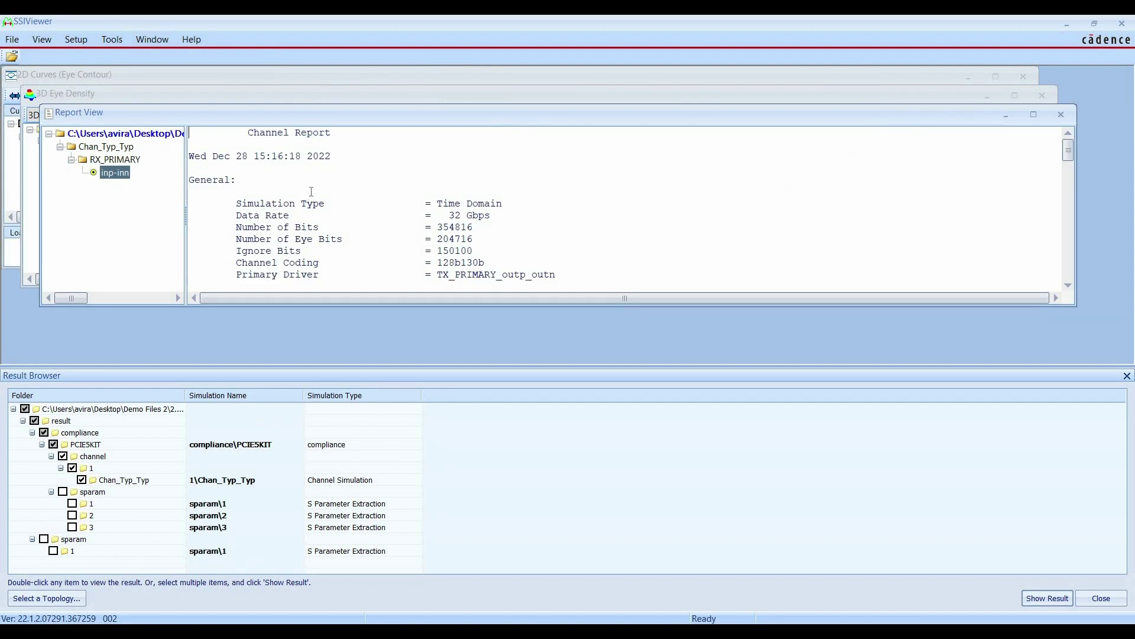
scroll(314, 193, down, 8)
scroll(318, 196, up, 8)
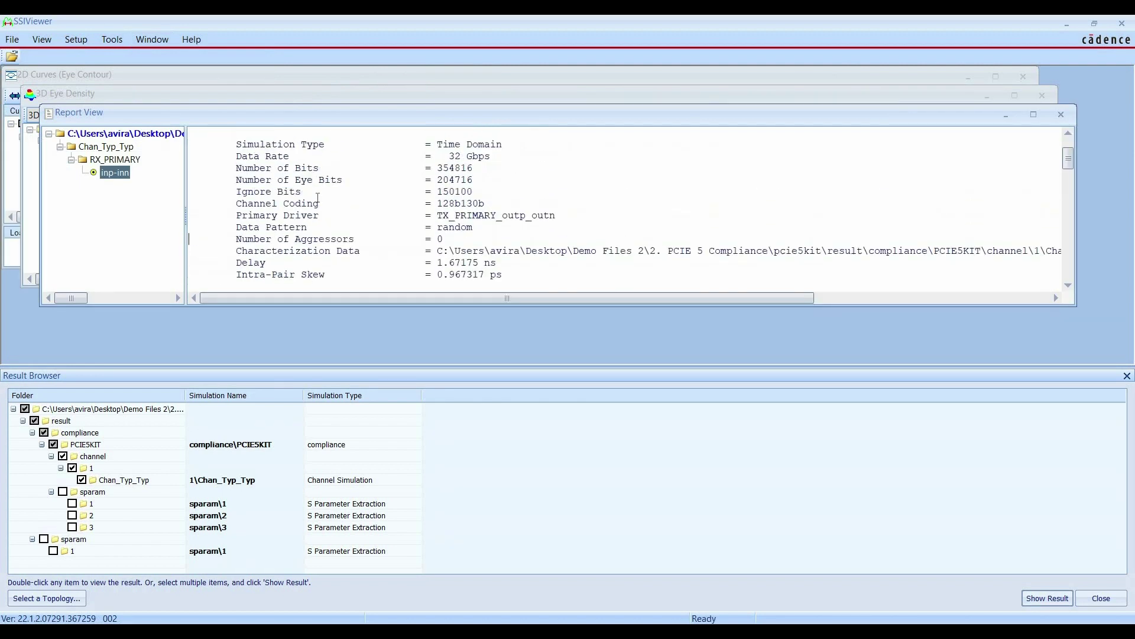
scroll(318, 198, down, 1)
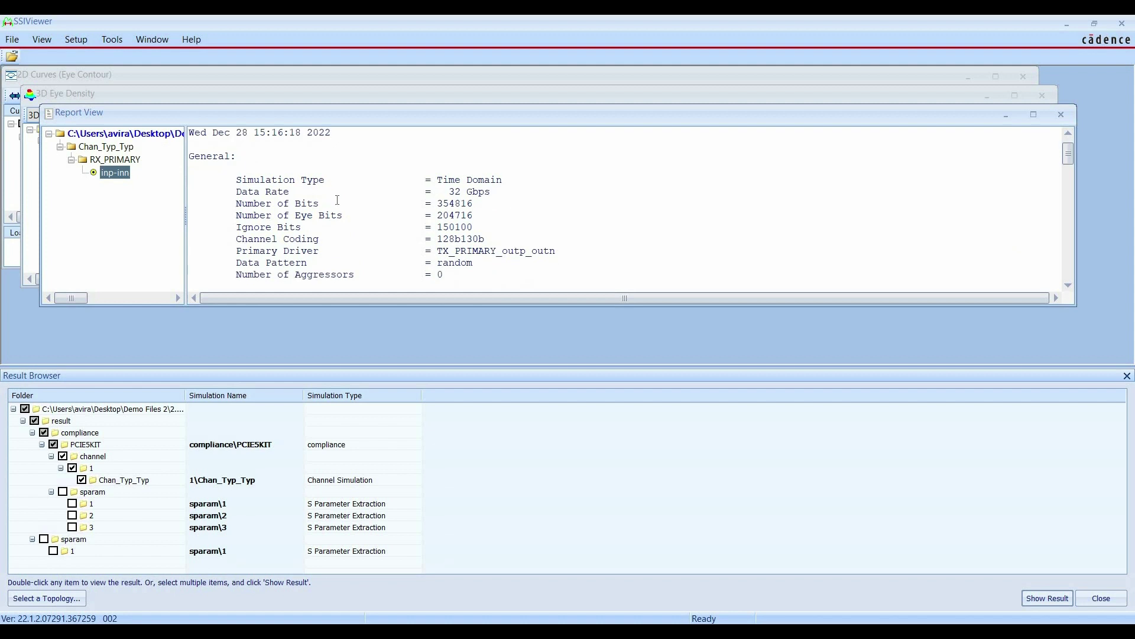
scroll(337, 200, down, 6)
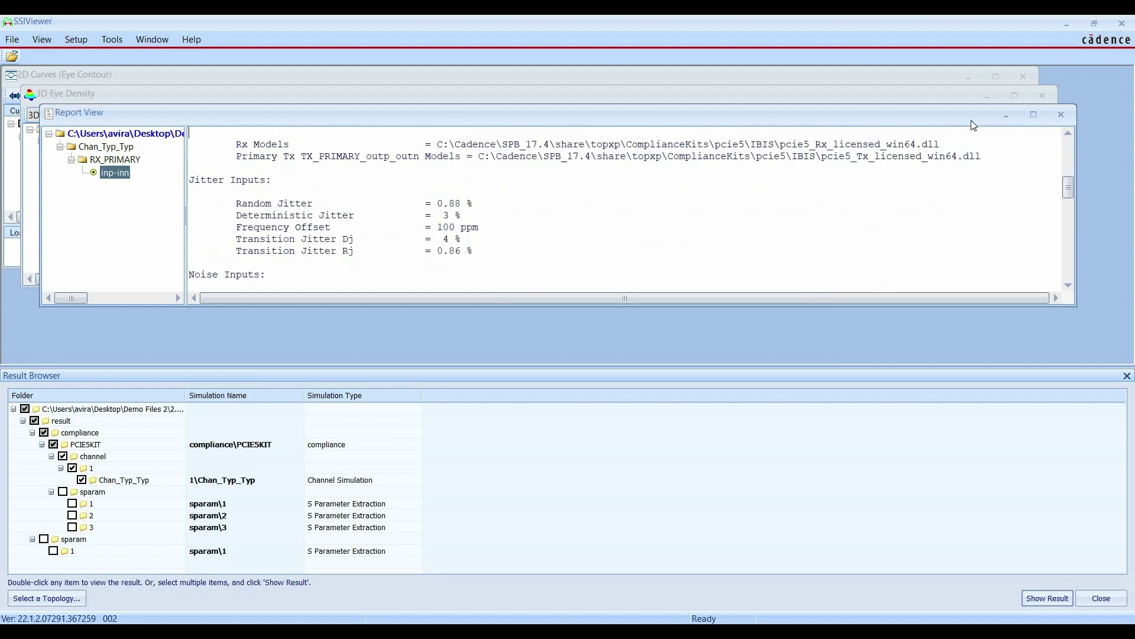
click(1061, 114)
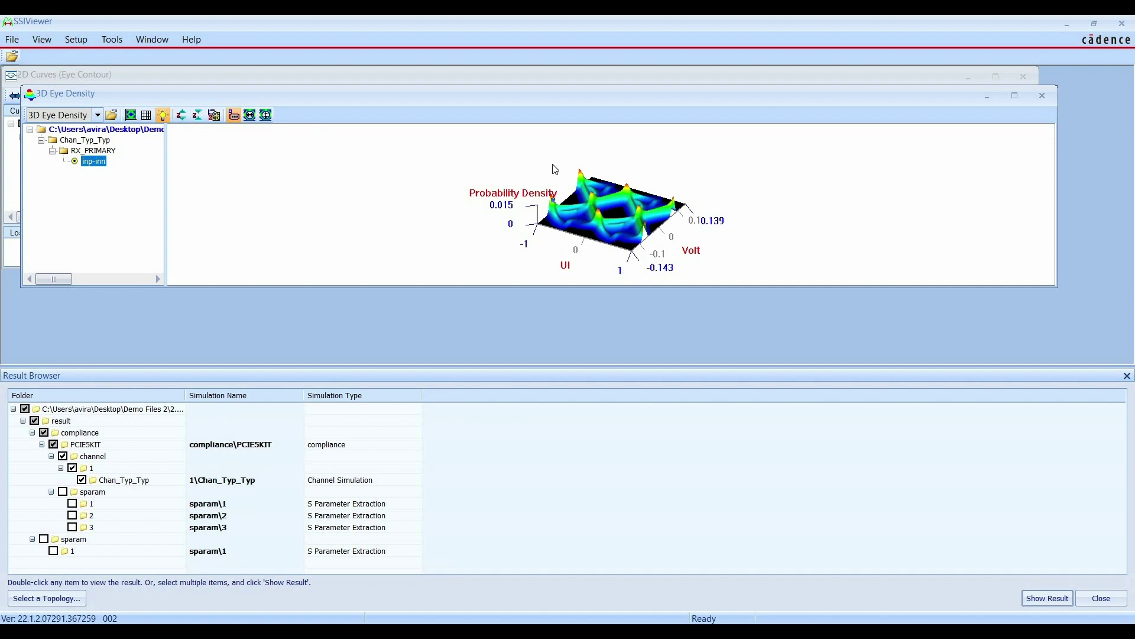
key(ctrl+F4)
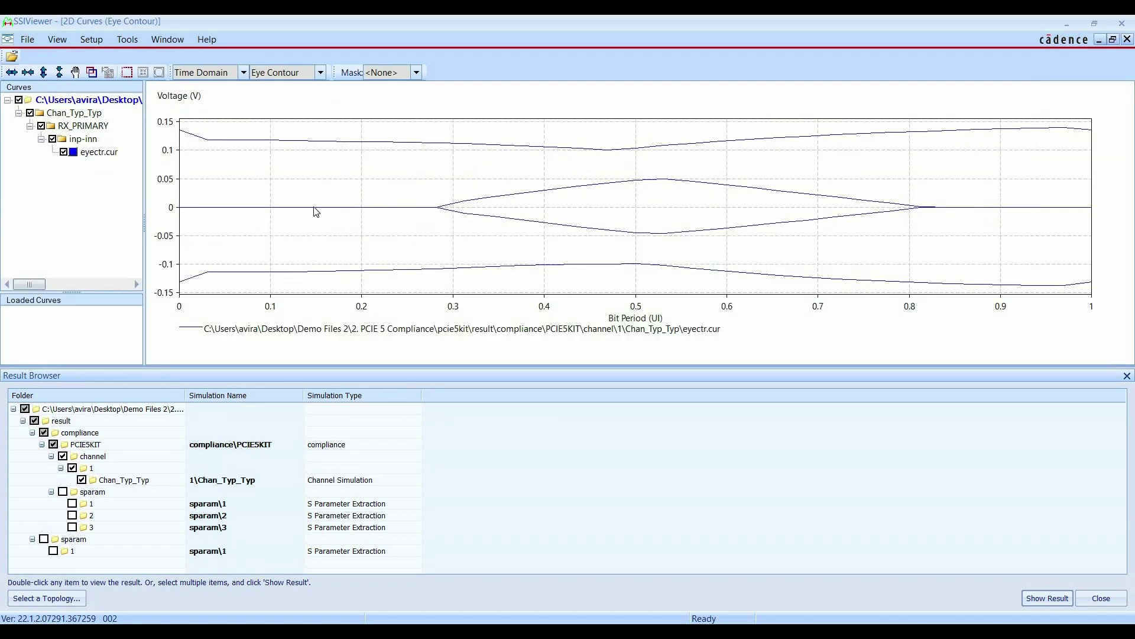
Plot the inp-inn time-domain waveform and box-zoom twice into its first 500 ps.
click(320, 72)
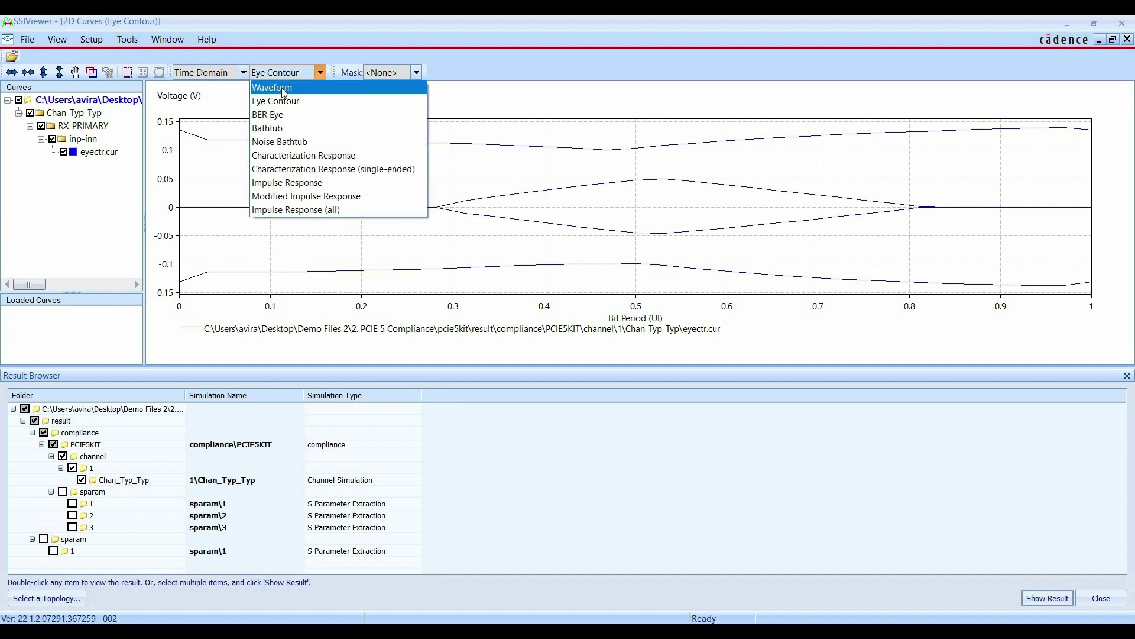
click(283, 90)
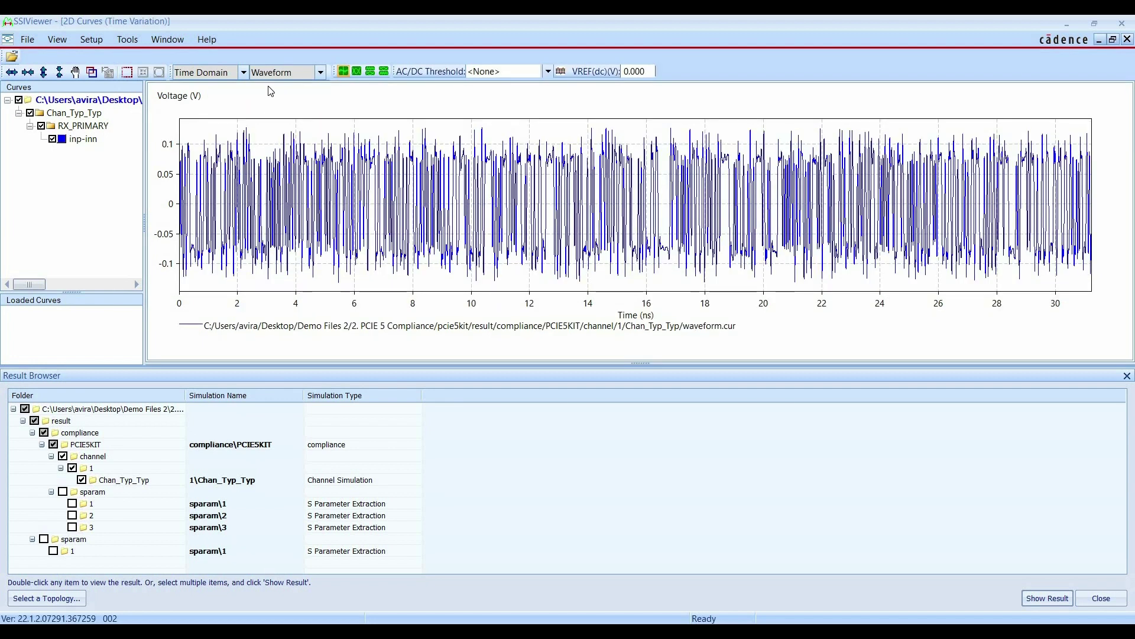
click(126, 72)
drag(277, 125, 101, 286)
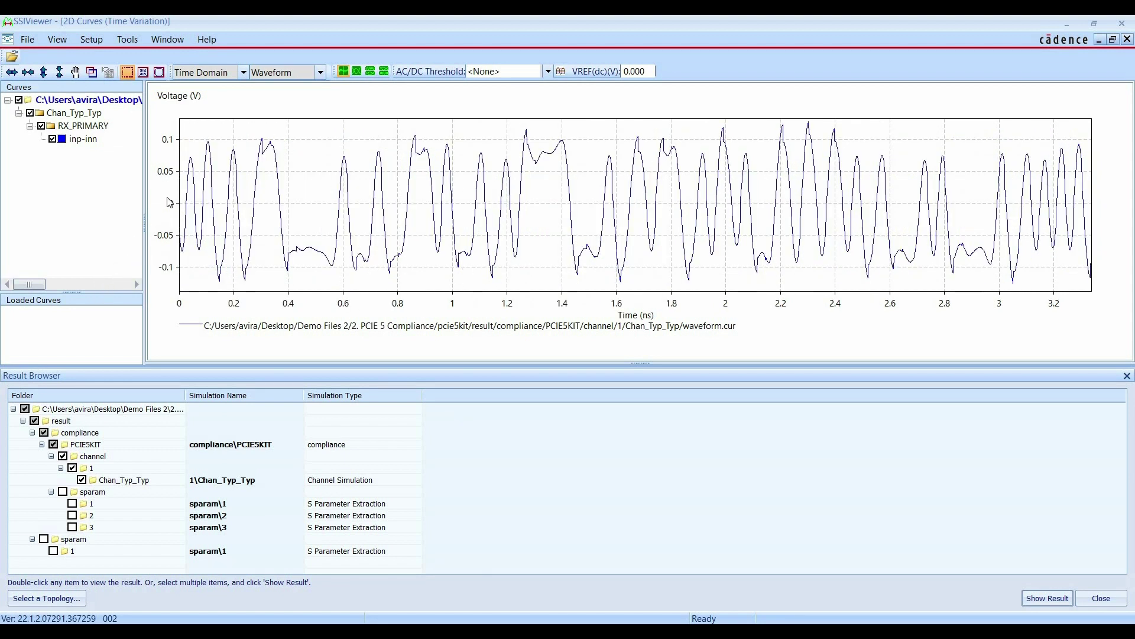
mouse_move(190, 227)
mouse_move(339, 226)
drag(309, 131, 180, 285)
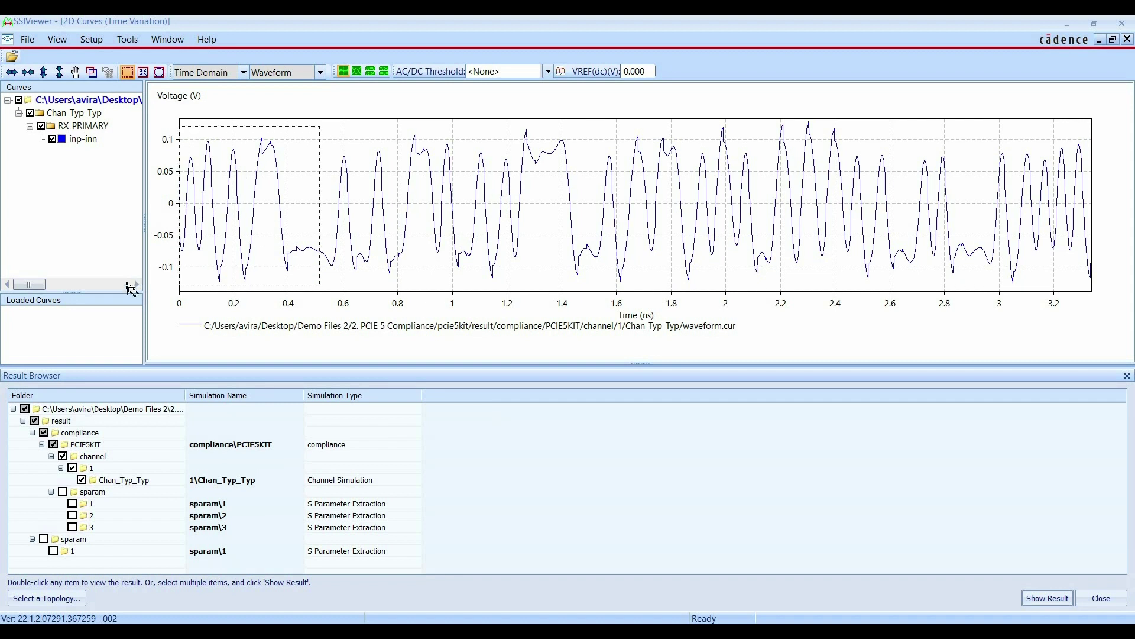